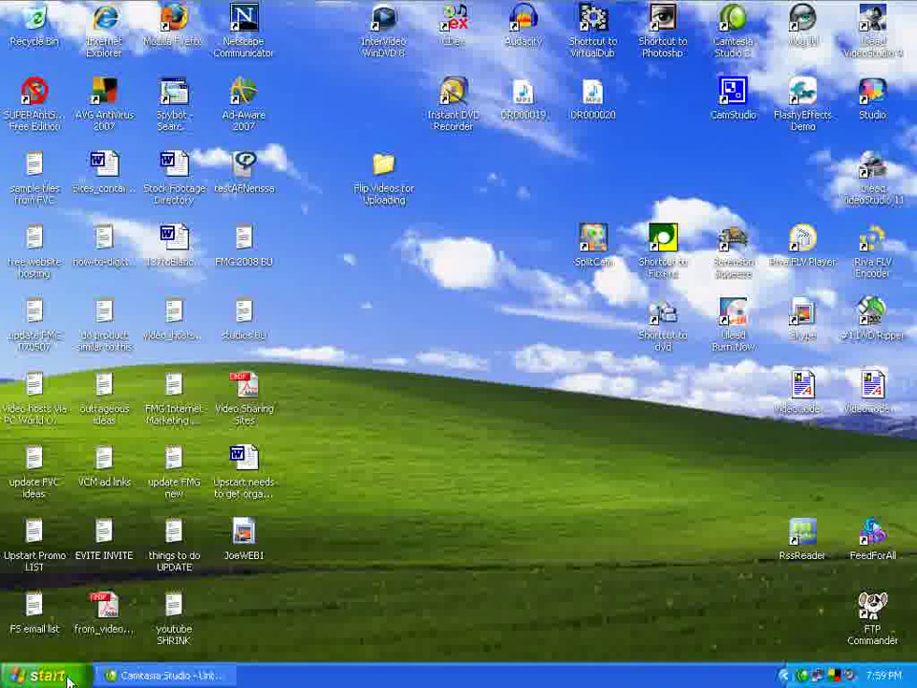
Launch Windows Movie Maker from Start > All Programs
click(43, 676)
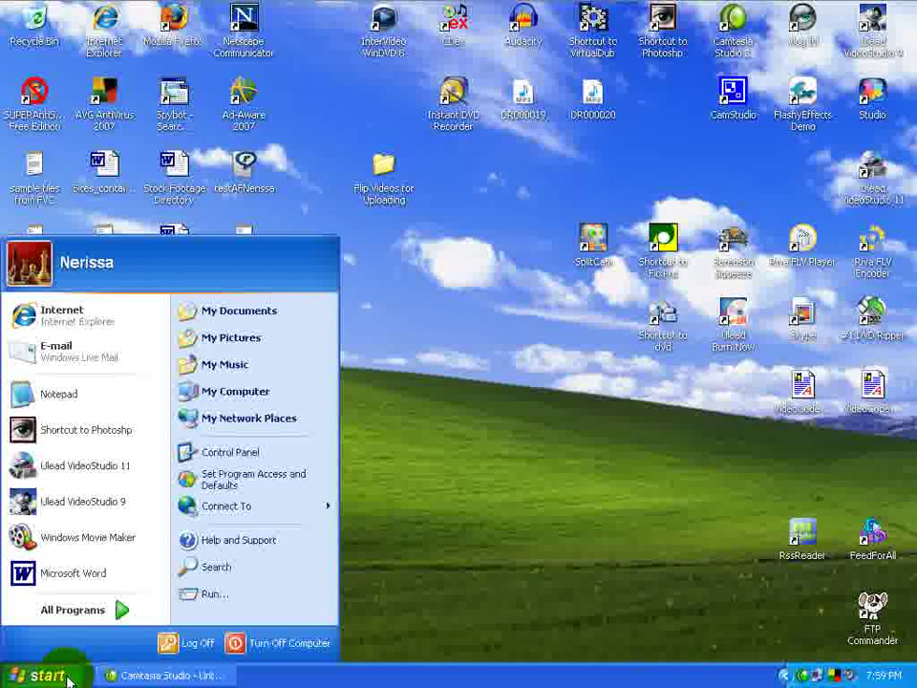
click(96, 609)
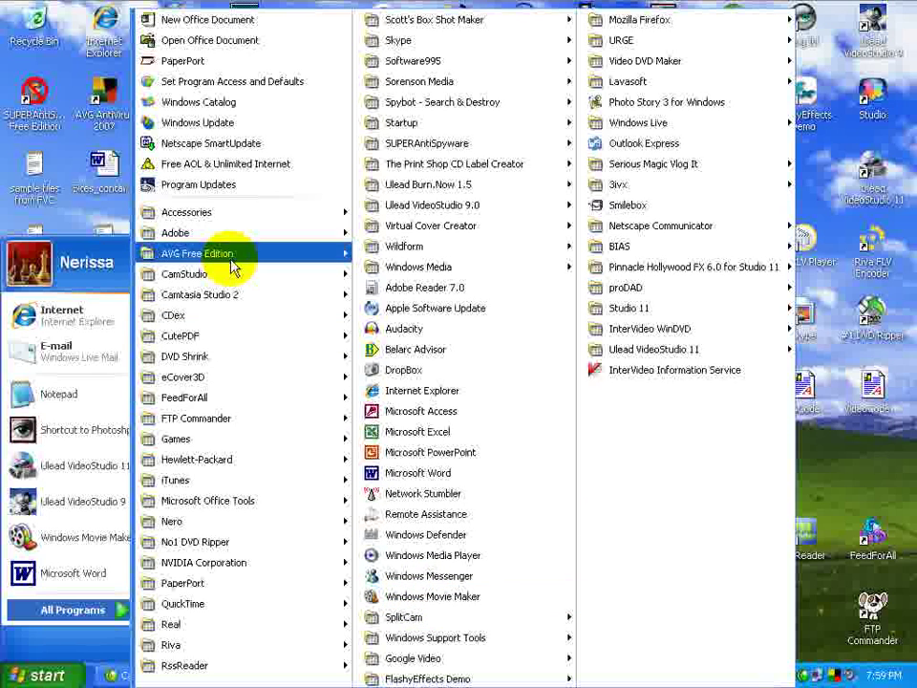
mouse_move(200, 218)
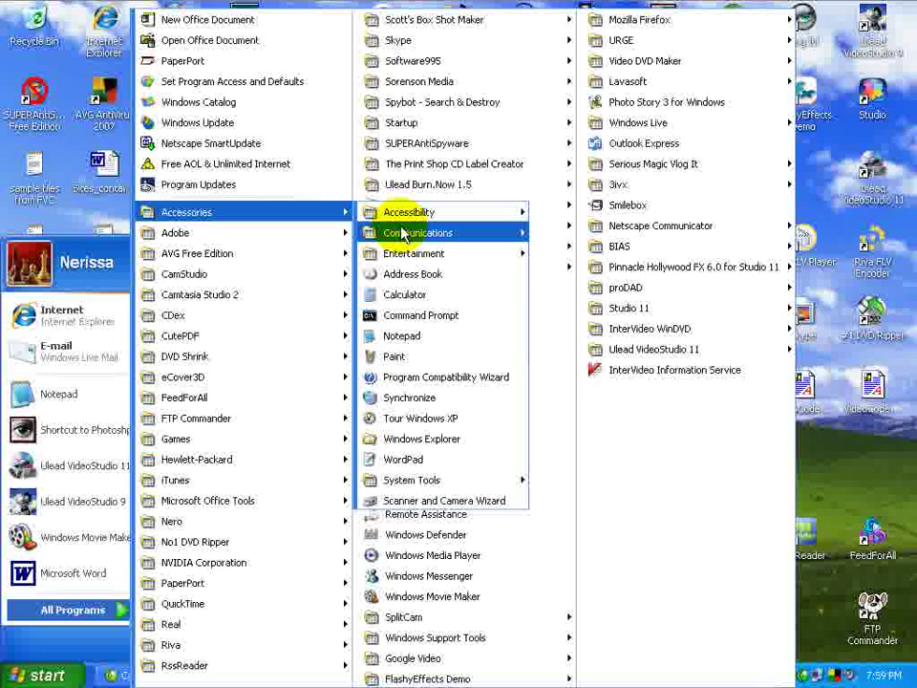
mouse_move(408, 235)
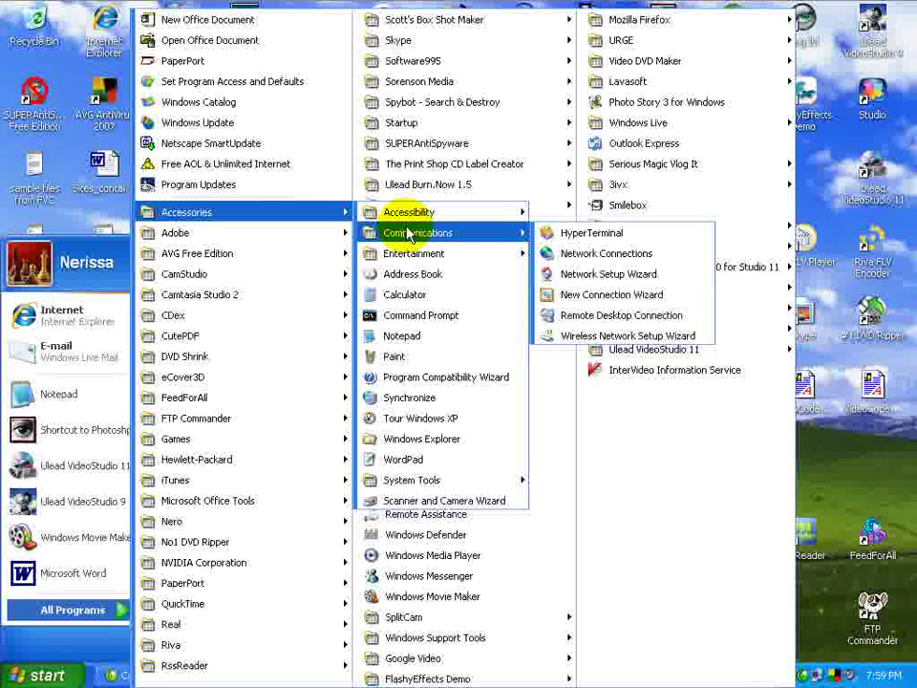
mouse_move(414, 262)
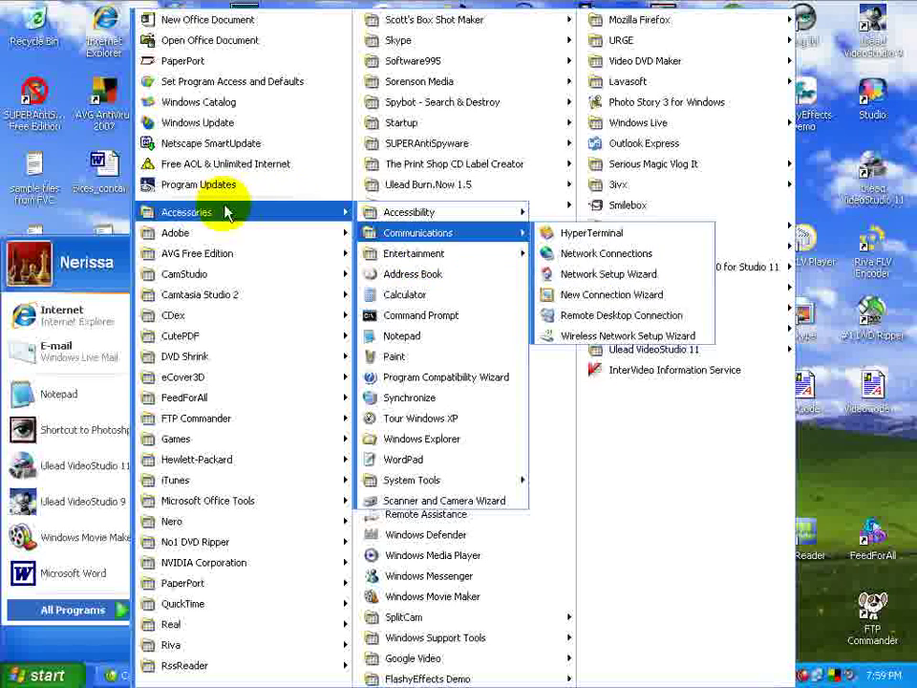
click(430, 598)
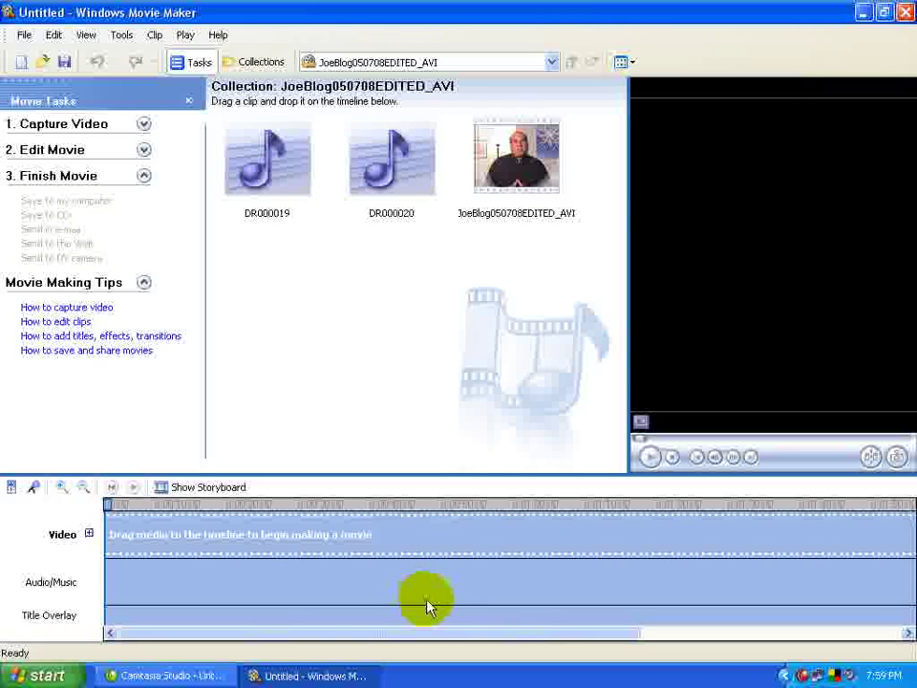
Delete the DR000019 and DR000020 audio clips from the collection, keeping only the JoeBlog video clip
click(273, 172)
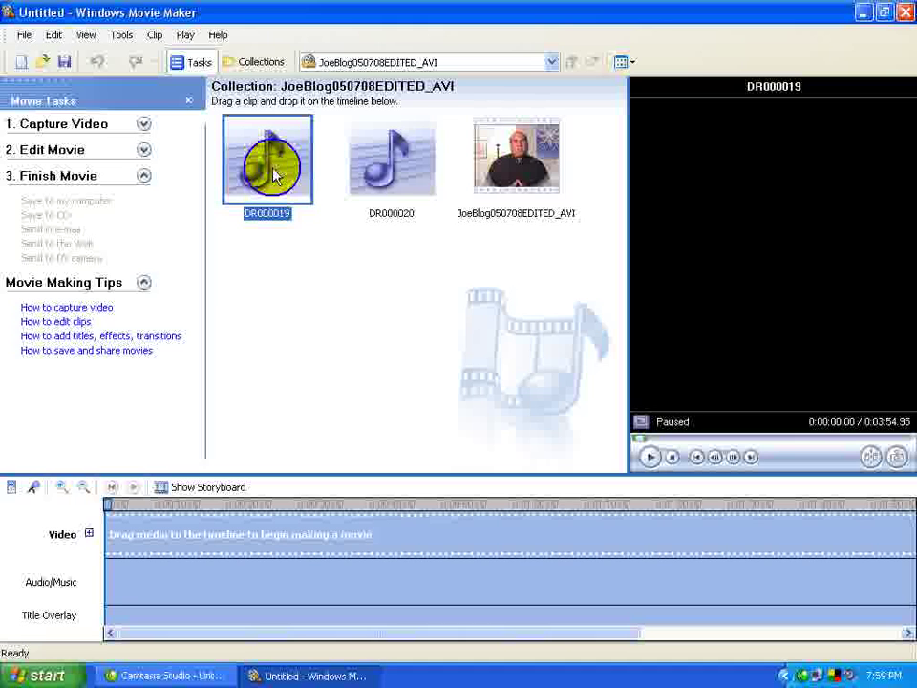
right_click(253, 170)
click(308, 288)
click(258, 165)
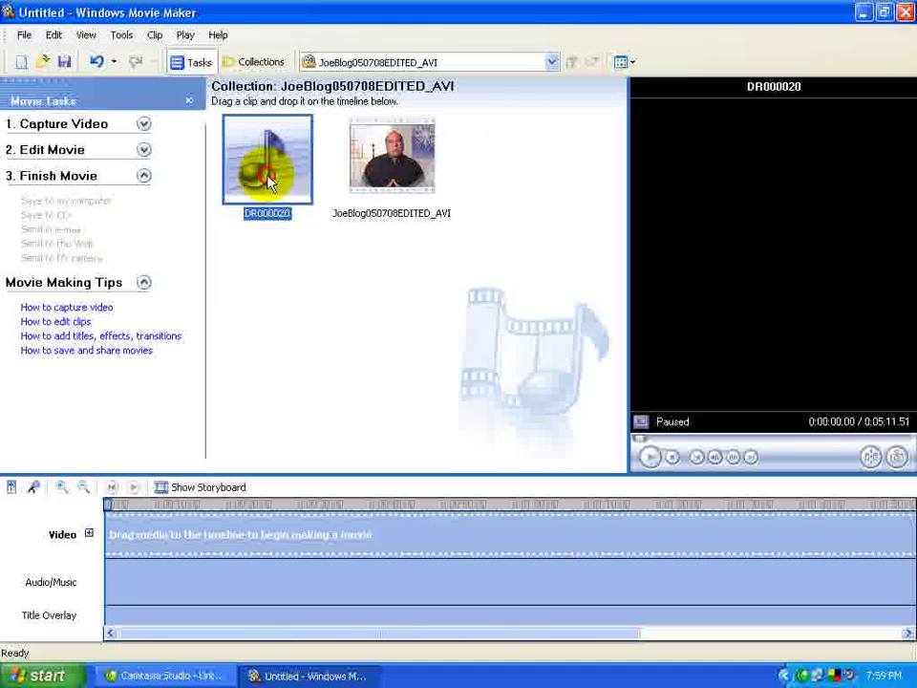
right_click(253, 170)
click(300, 296)
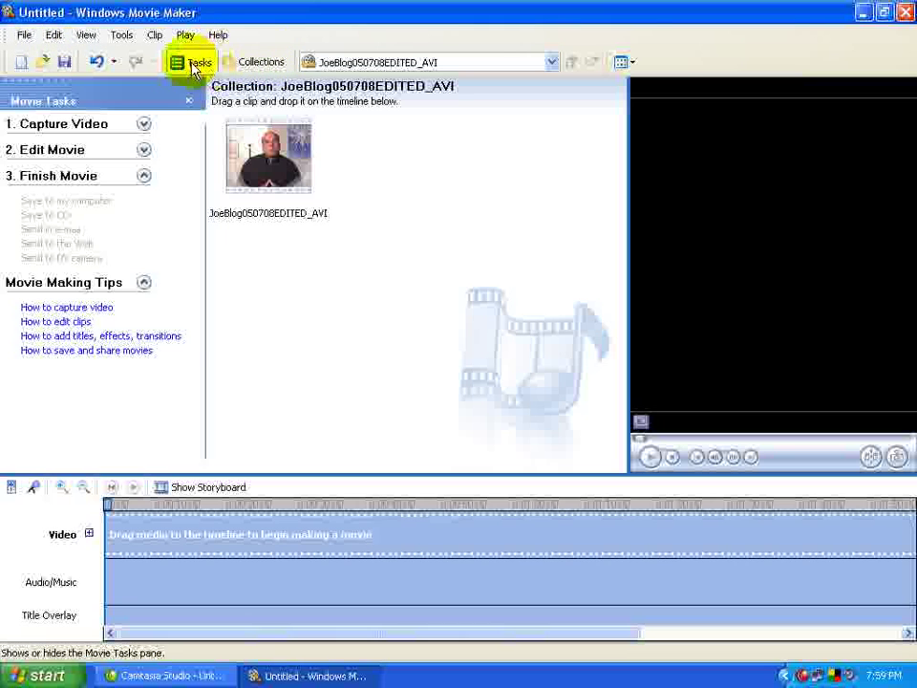
click(24, 35)
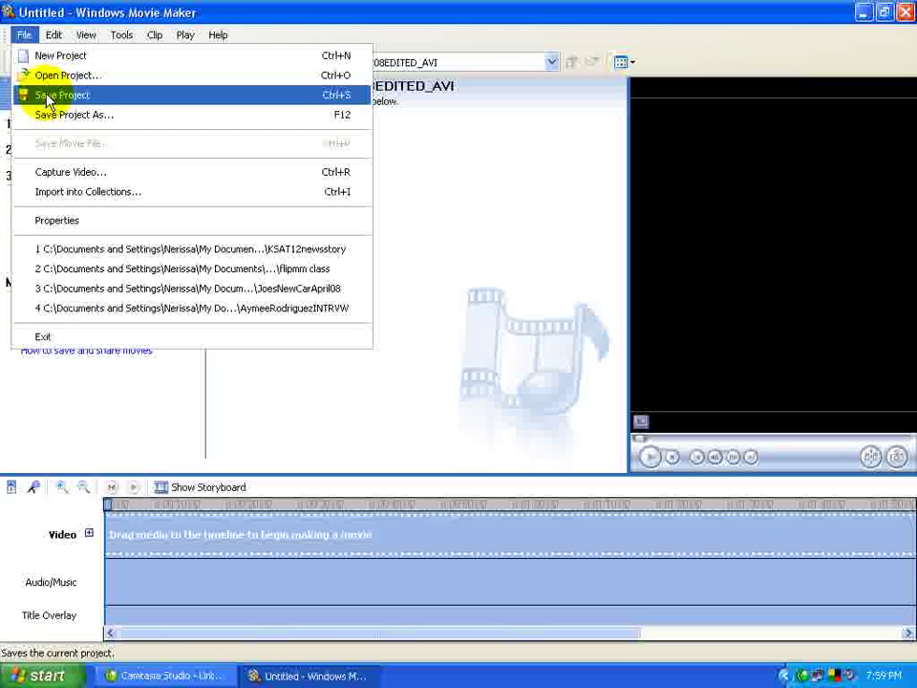
Import the DR000019 file from the Desktop into the collection
click(115, 191)
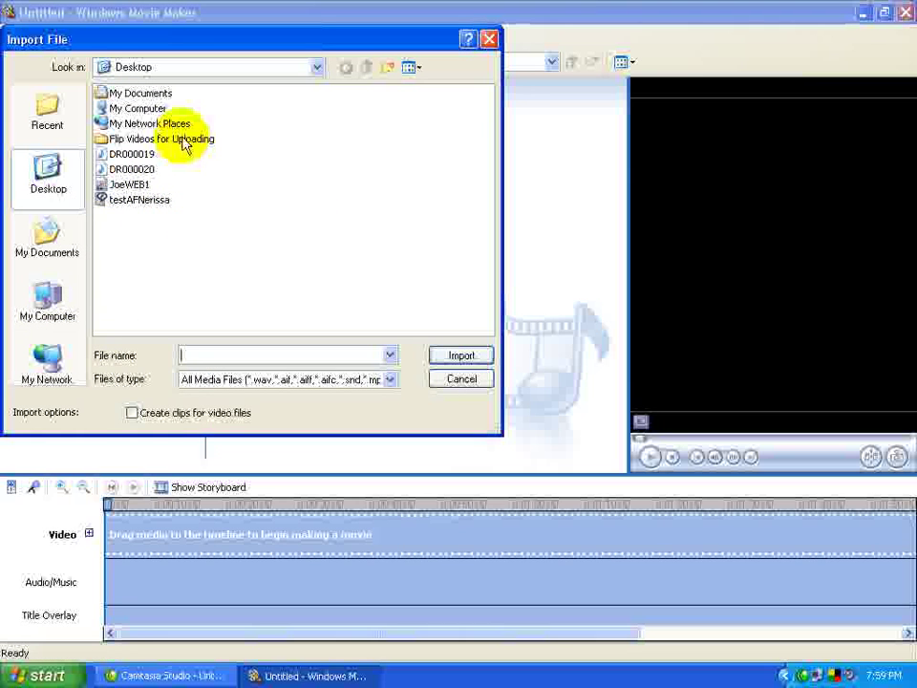
click(109, 155)
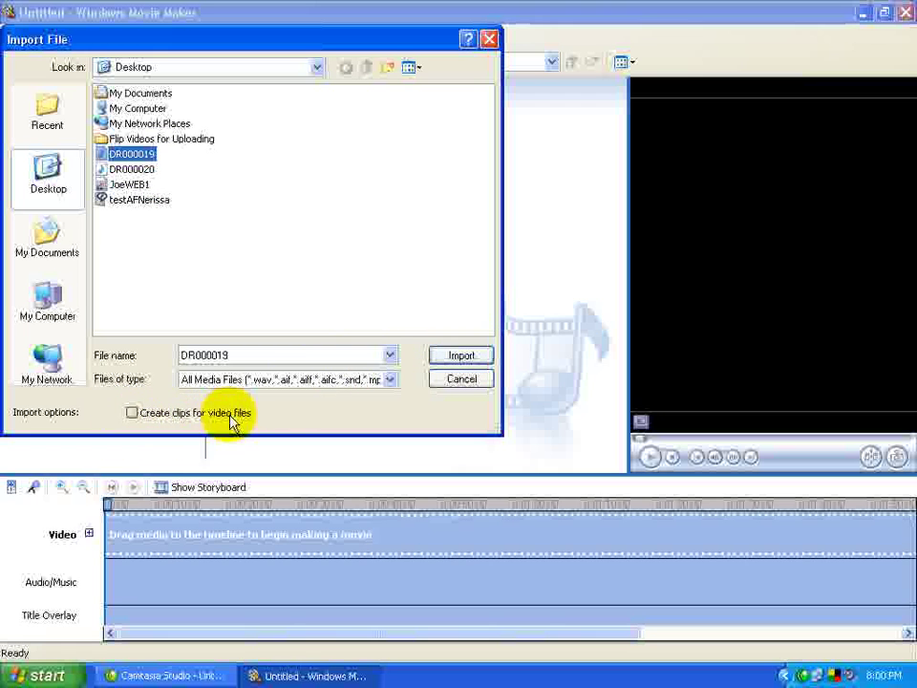
click(460, 355)
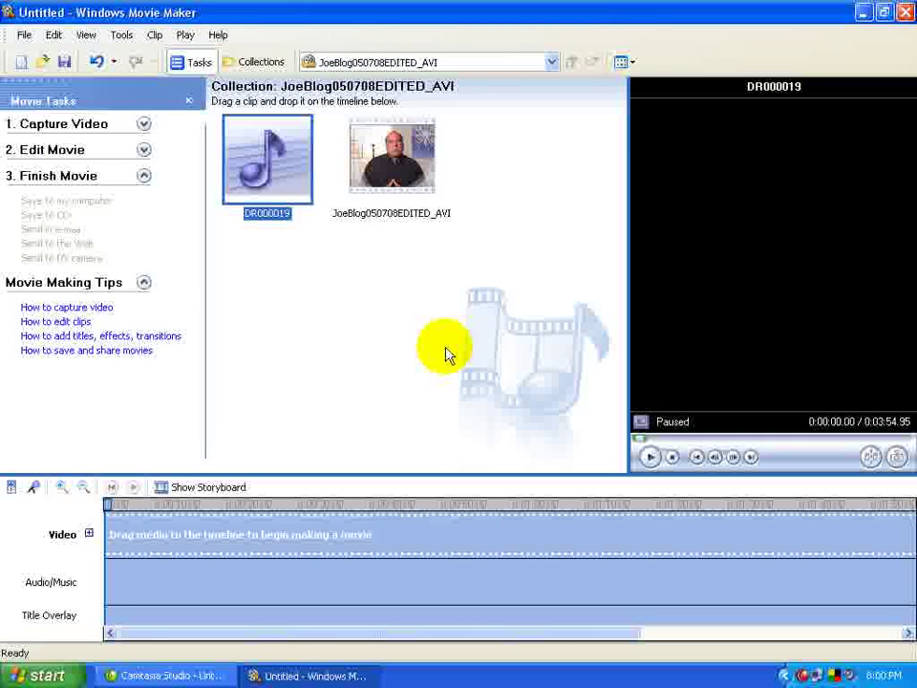
Collapse the matthew collection and select DR000019 in the top-level Collections folder
click(258, 62)
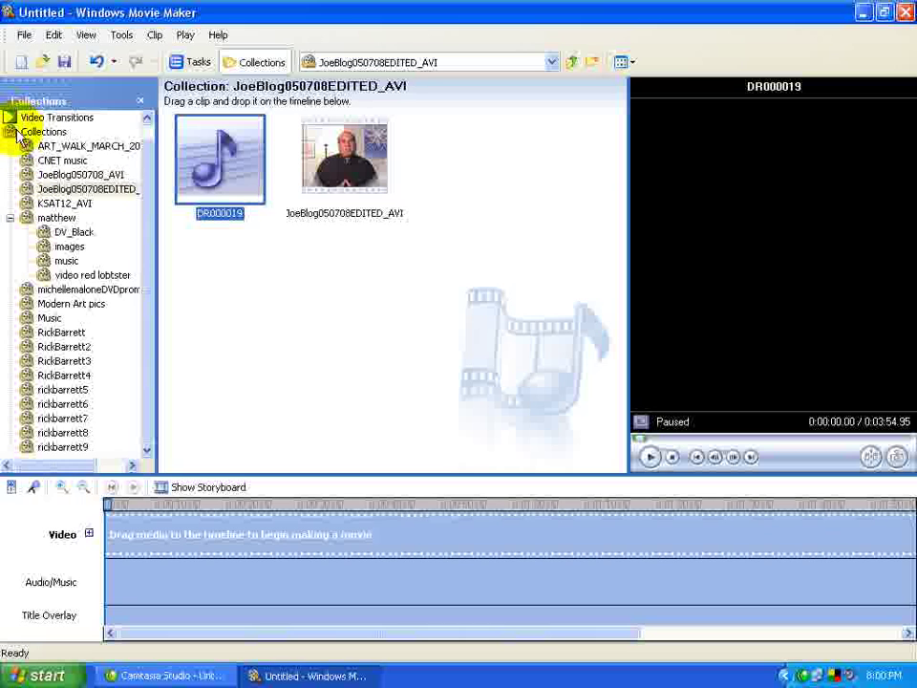
click(61, 457)
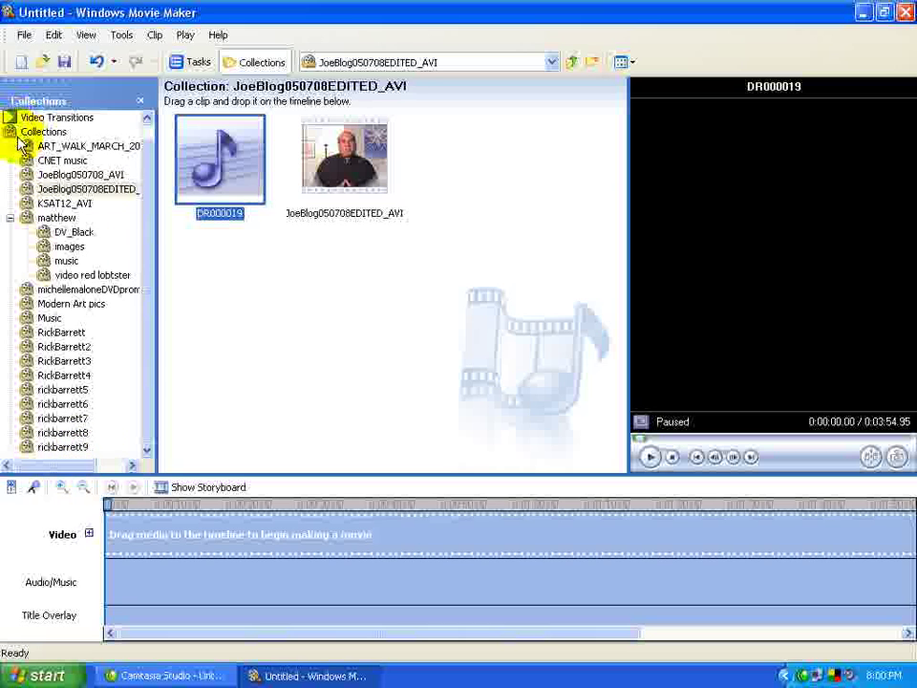
click(10, 218)
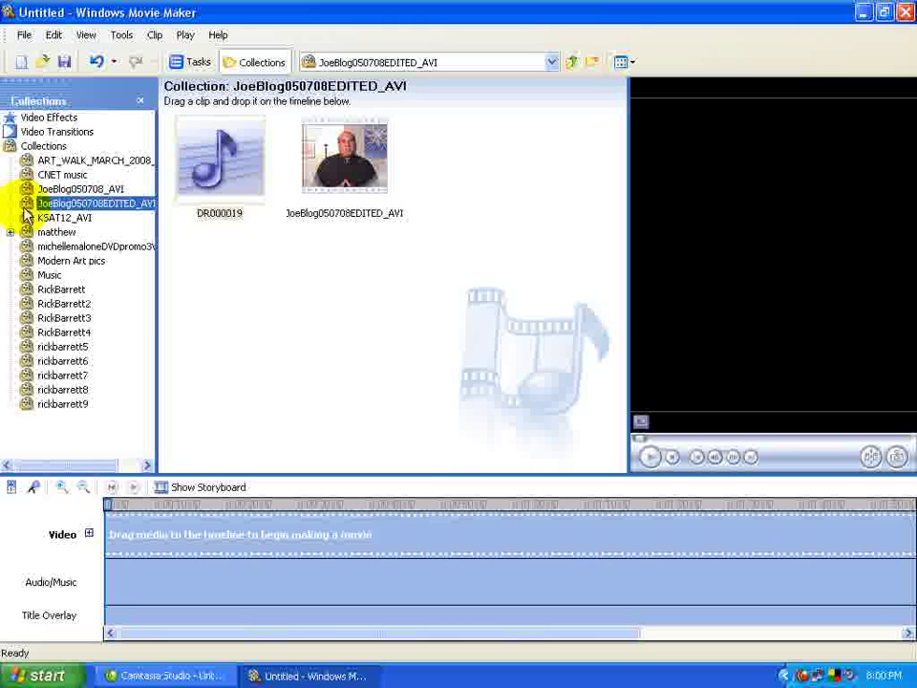
click(215, 164)
click(75, 160)
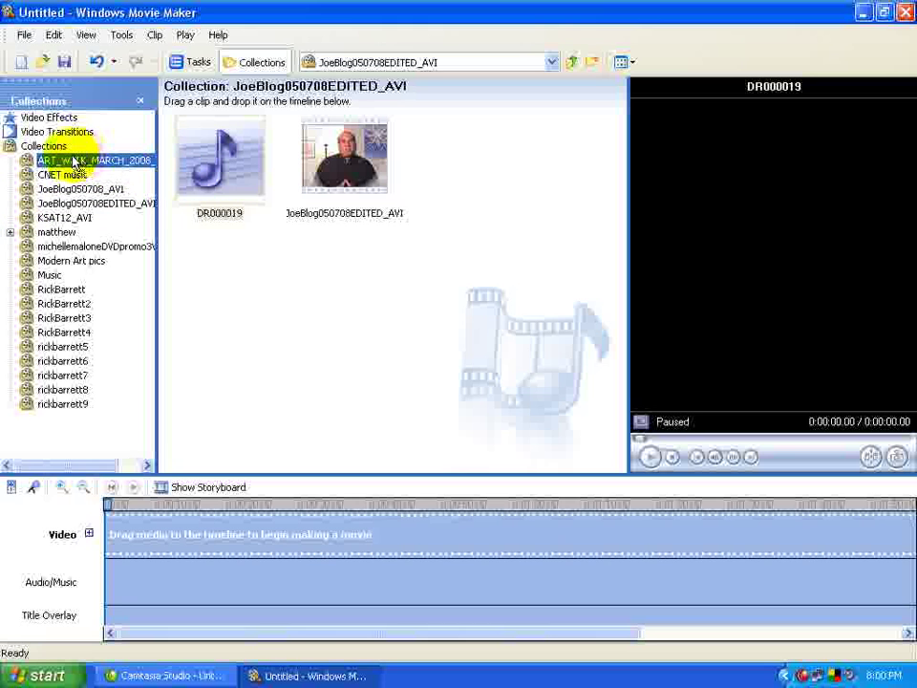
click(10, 148)
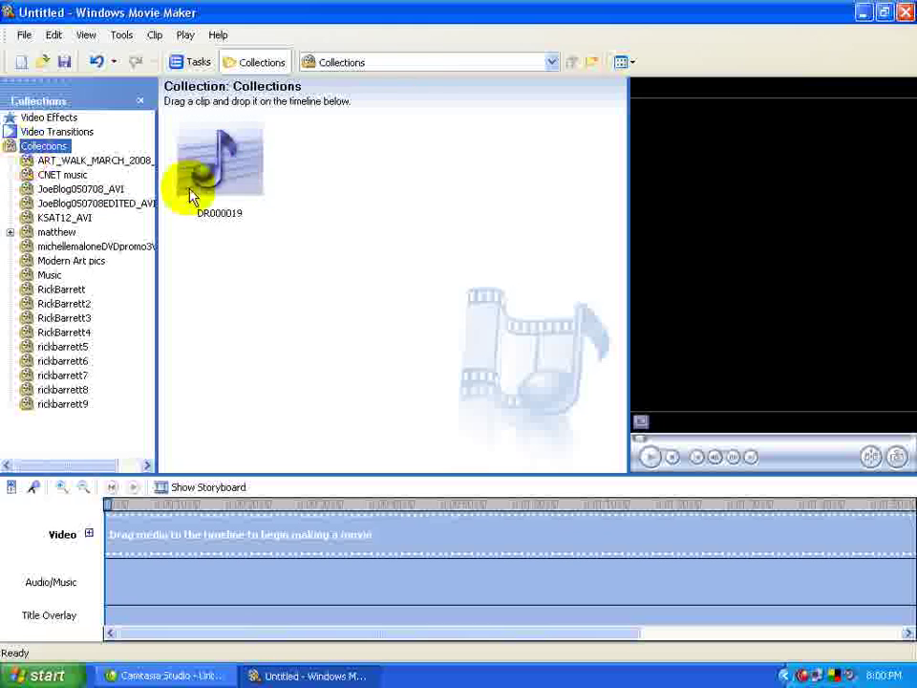
click(229, 174)
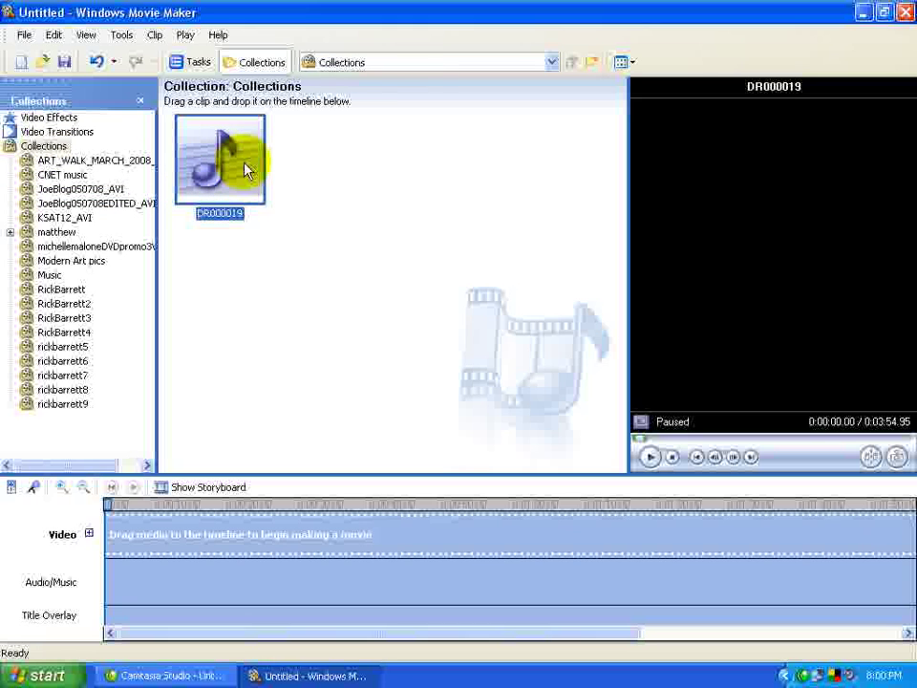
mouse_move(235, 144)
mouse_down()
mouse_move(237, 327)
mouse_move(189, 514)
mouse_move(122, 533)
mouse_move(116, 571)
mouse_move(118, 550)
mouse_move(103, 583)
mouse_move(62, 598)
mouse_move(173, 589)
mouse_move(110, 590)
mouse_up()
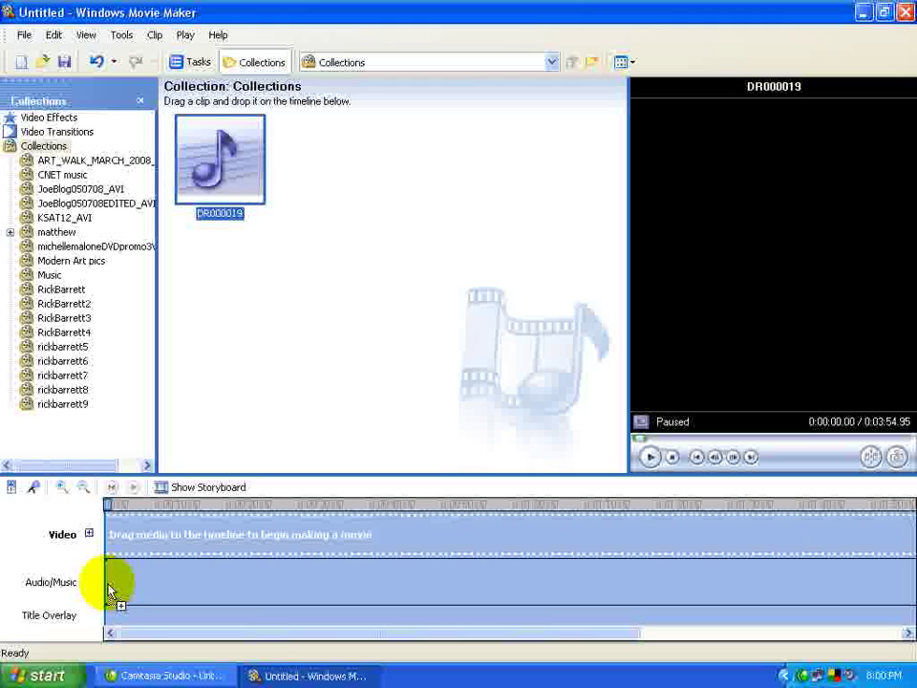
drag(109, 590, 108, 584)
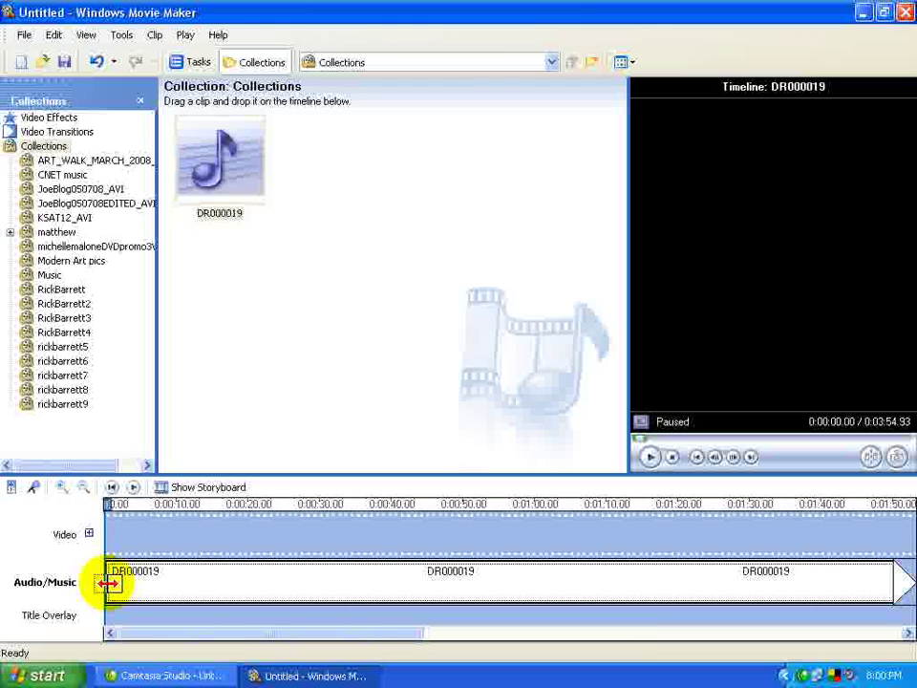
click(176, 590)
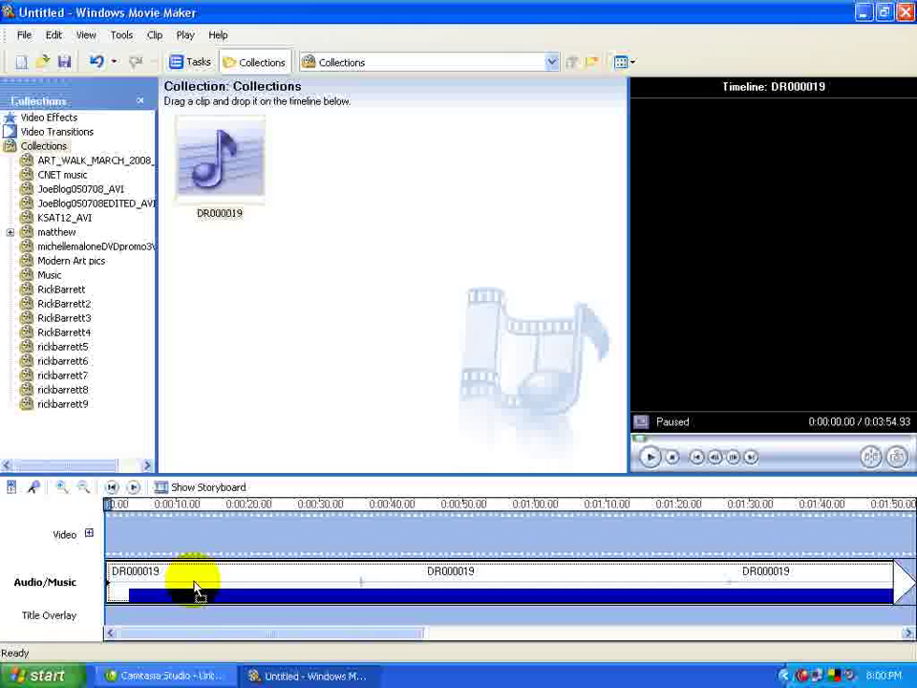
drag(212, 589, 164, 587)
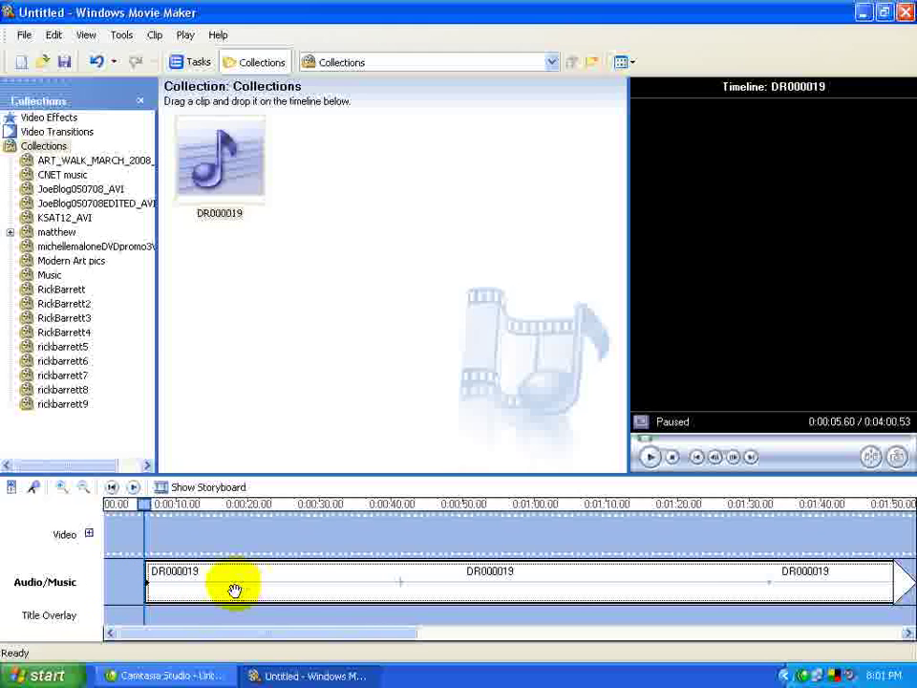
drag(233, 590, 101, 594)
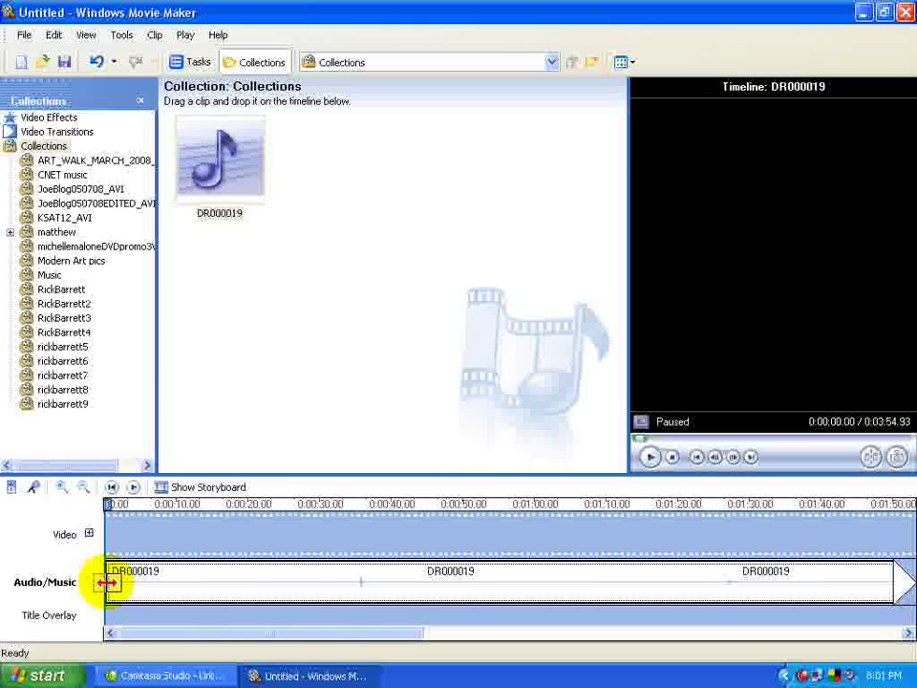
click(216, 488)
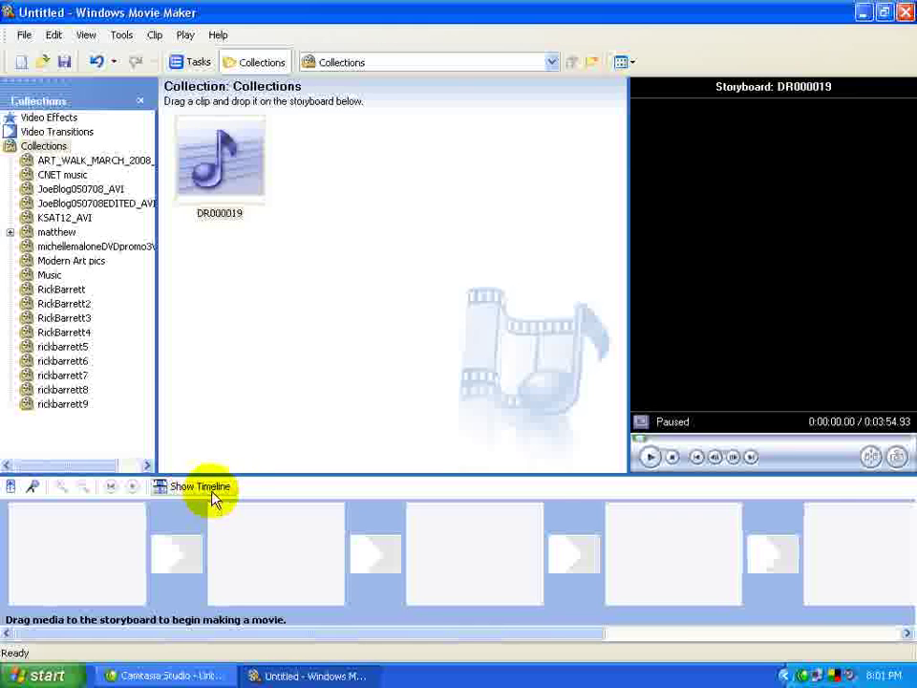
click(213, 490)
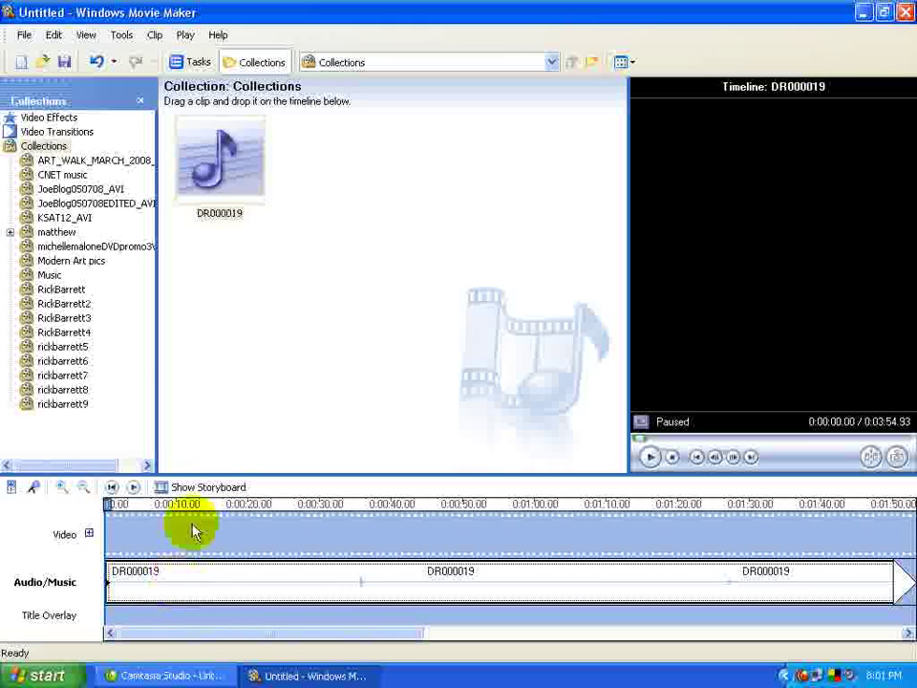
click(210, 489)
click(210, 489)
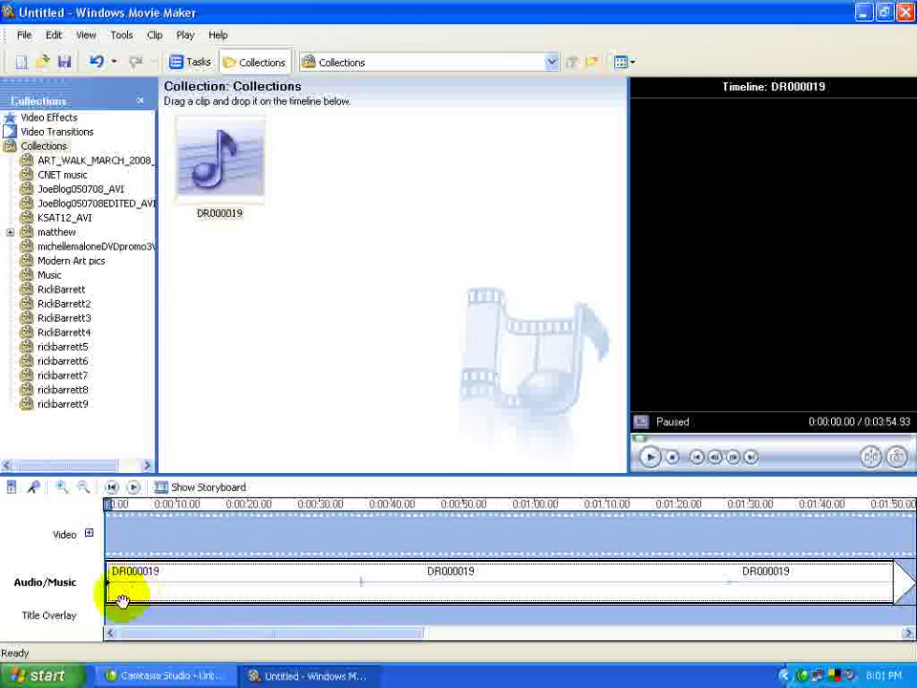
Save the movie to My computer under the file name Audio_test, continuing to Movie Setting
click(24, 38)
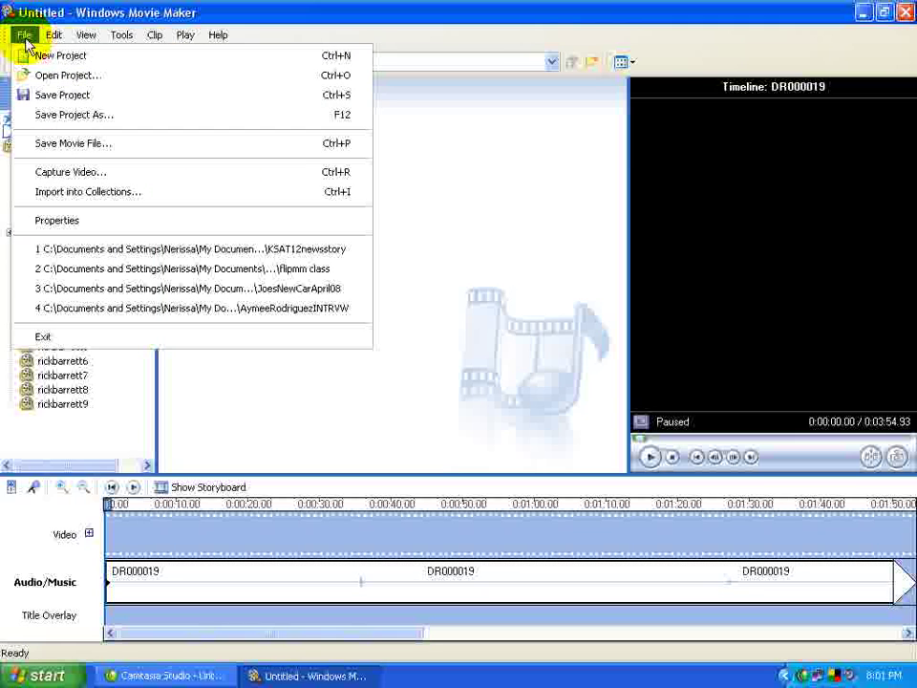
click(52, 146)
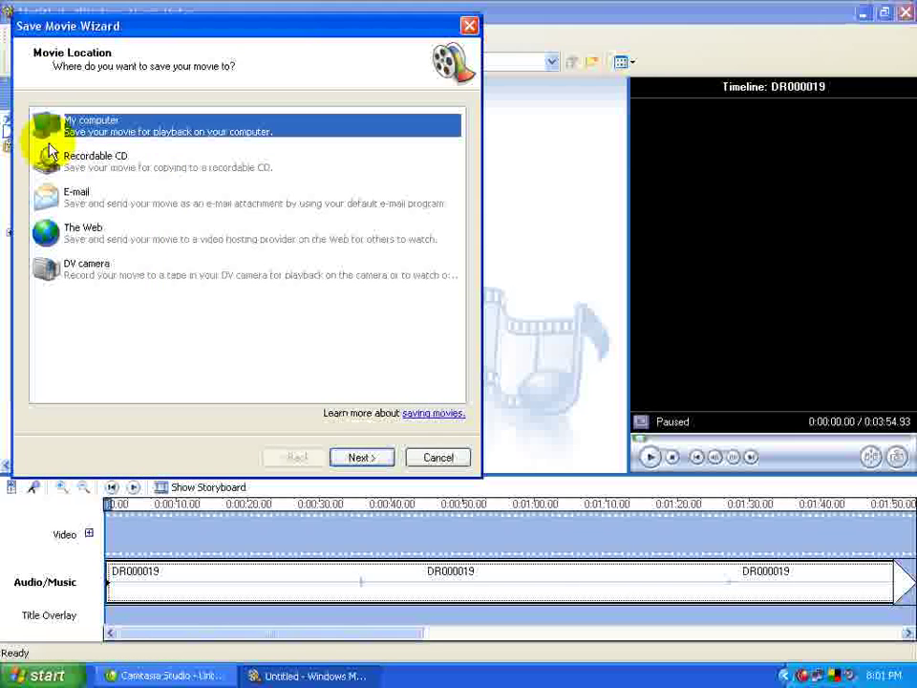
click(358, 456)
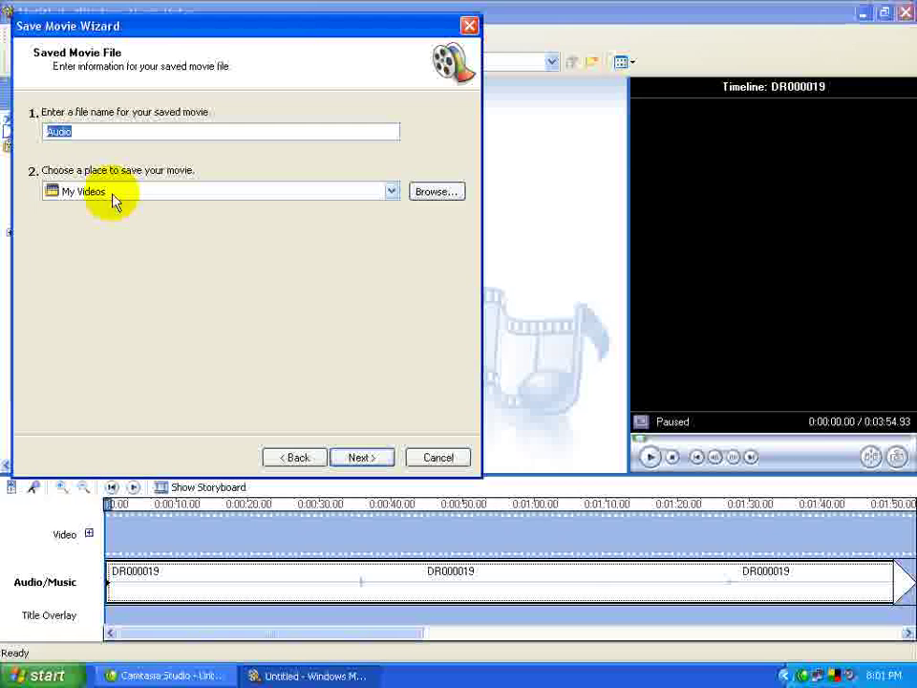
click(88, 131)
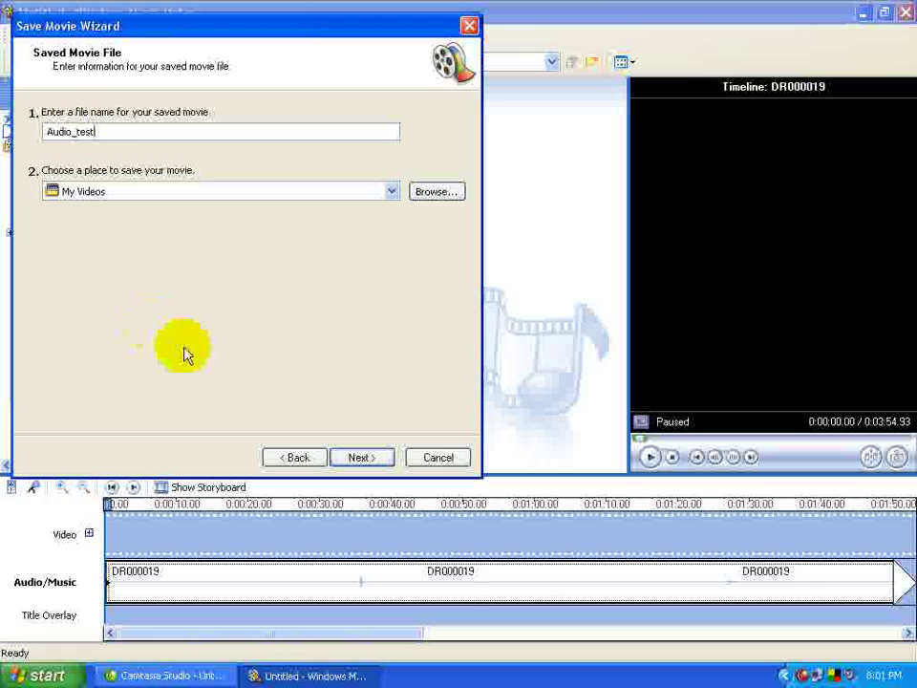
click(362, 461)
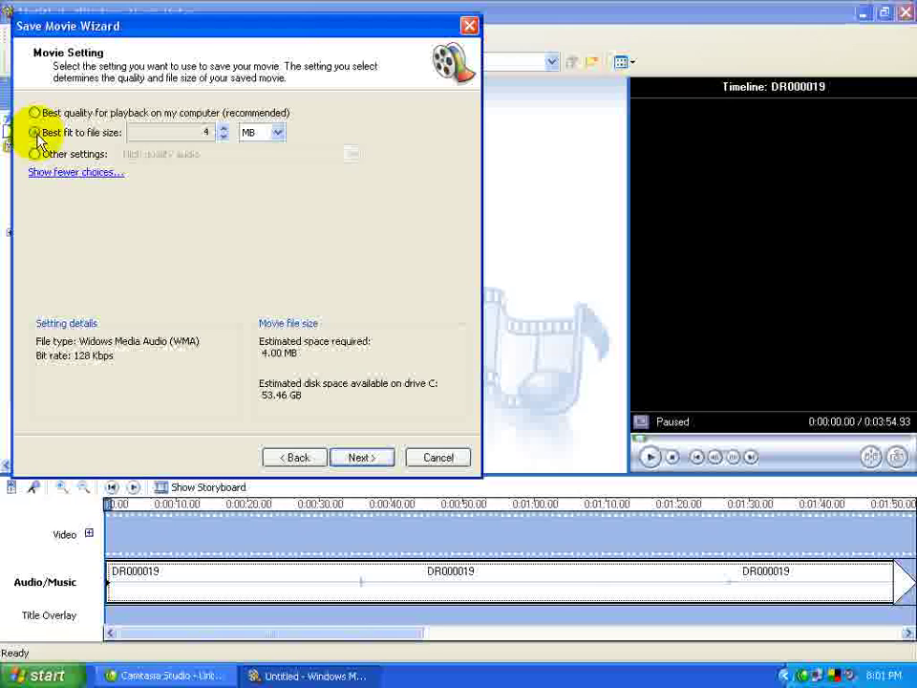
Choose Best fit to file size at 4 MB and save the movie
click(71, 172)
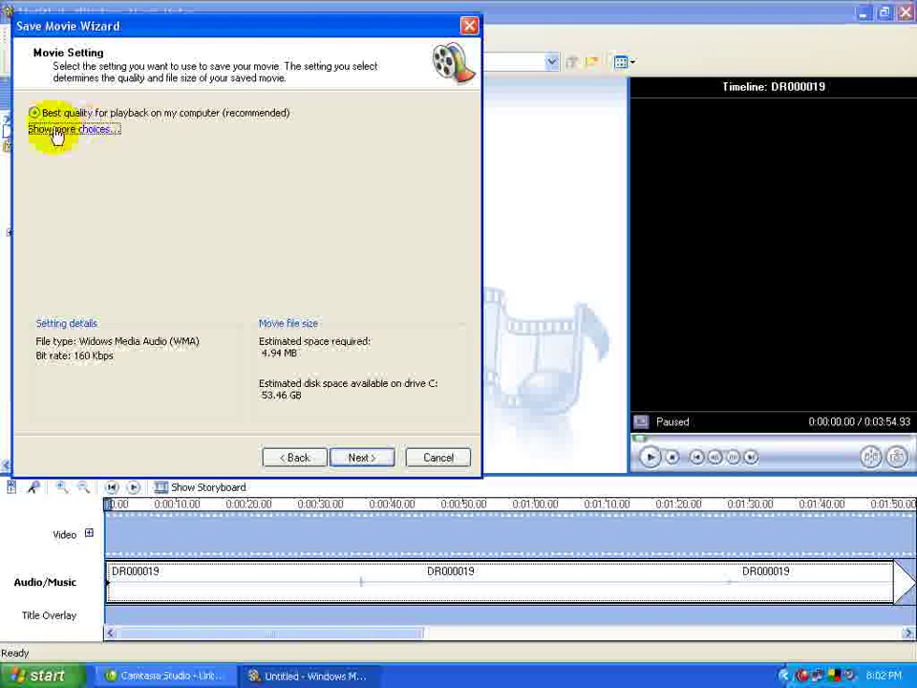
click(59, 134)
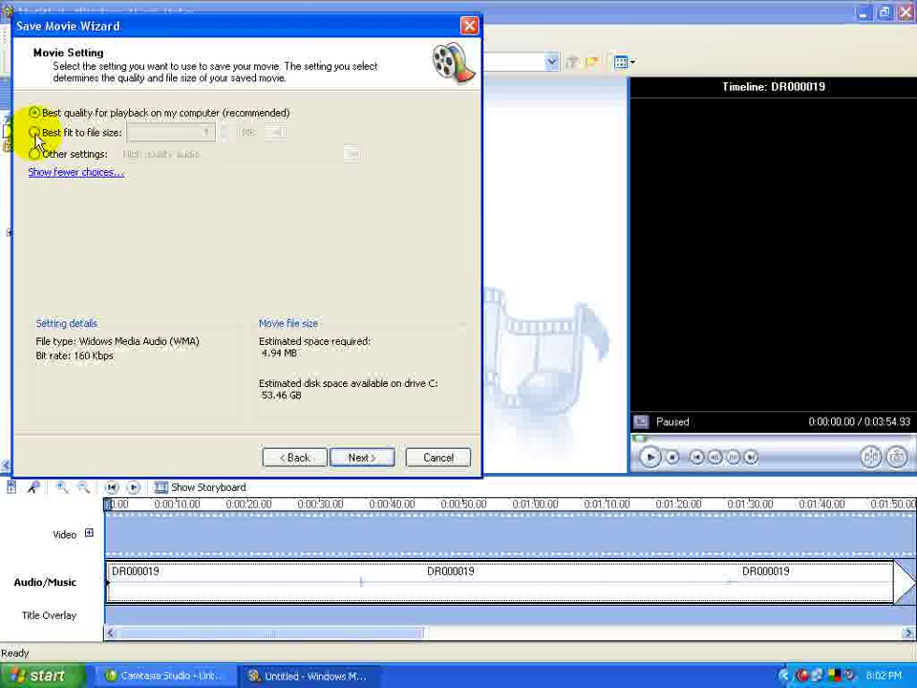
click(36, 134)
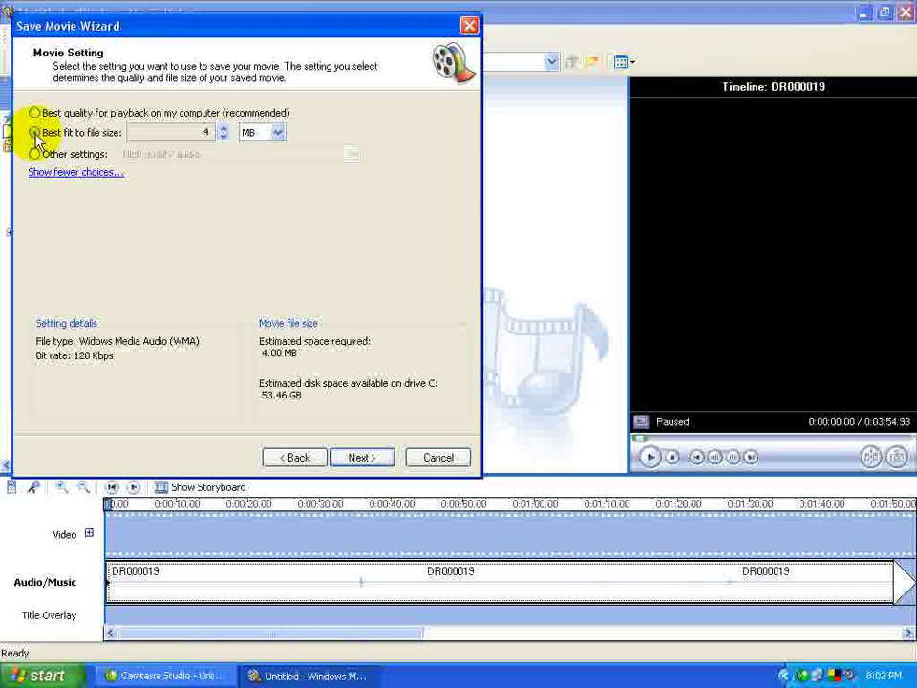
click(223, 136)
click(223, 136)
click(223, 136)
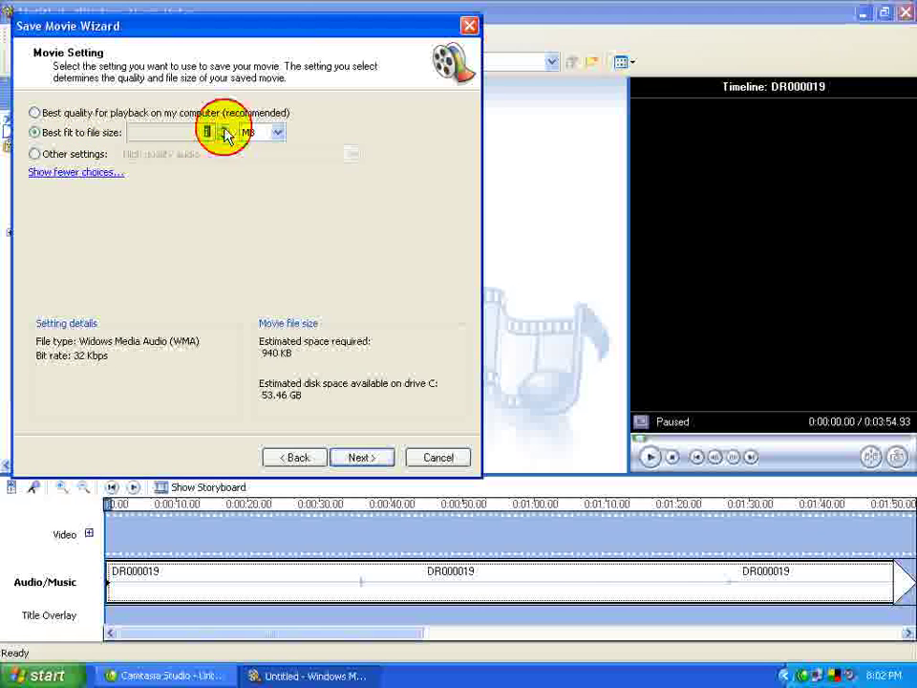
click(223, 128)
click(223, 128)
click(225, 129)
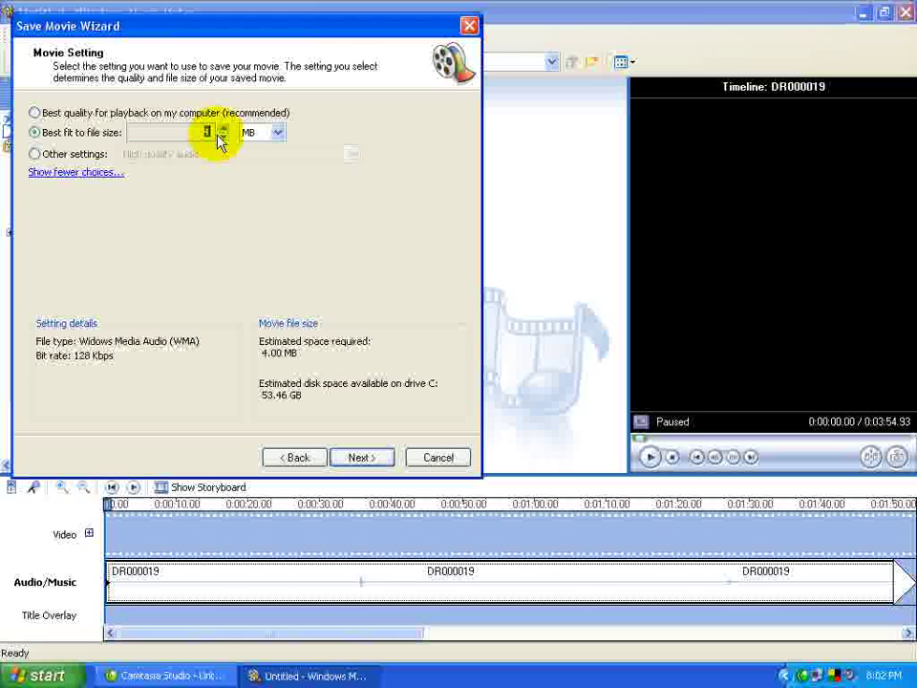
click(278, 133)
click(277, 136)
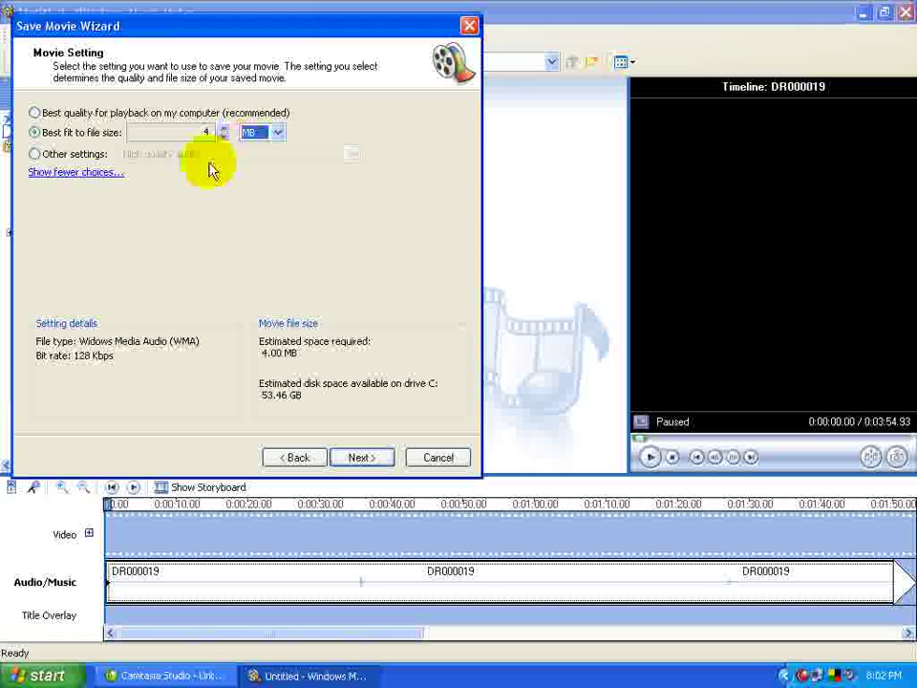
click(361, 458)
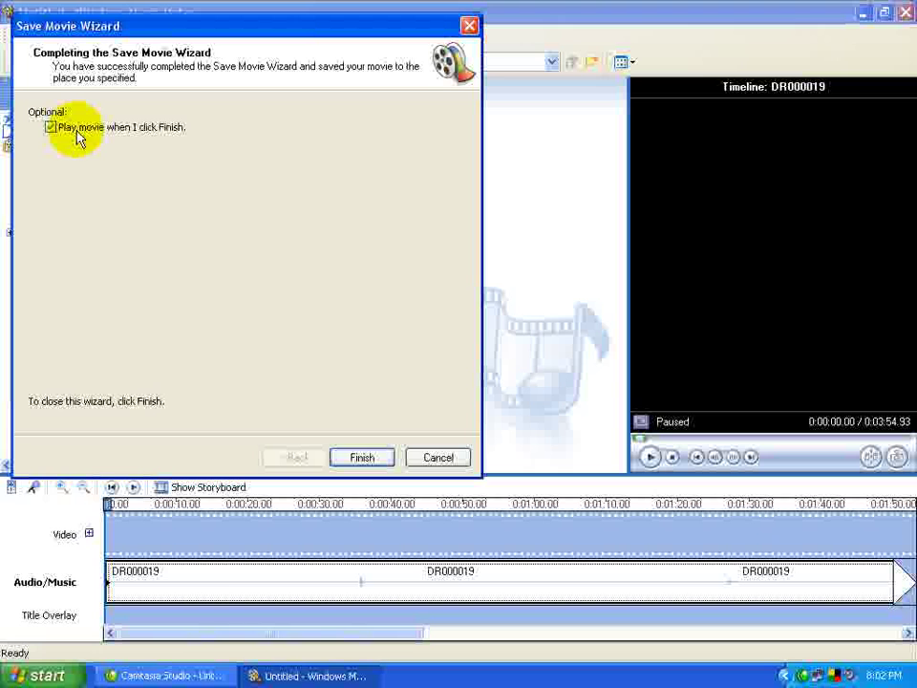
Finish the wizard, pause the Audio_test playback, and close Windows Media Player
click(366, 459)
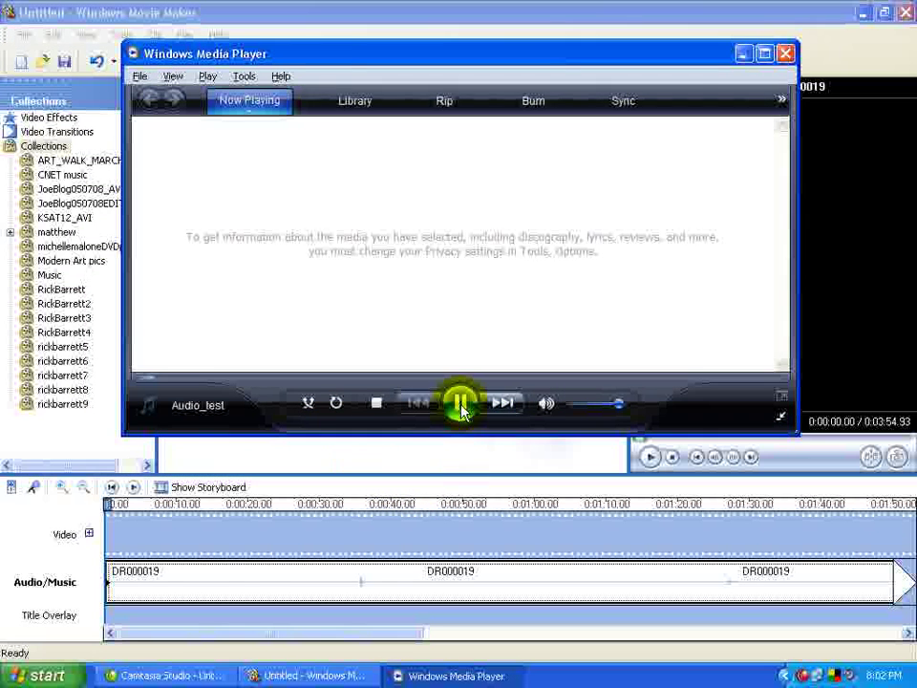
click(461, 405)
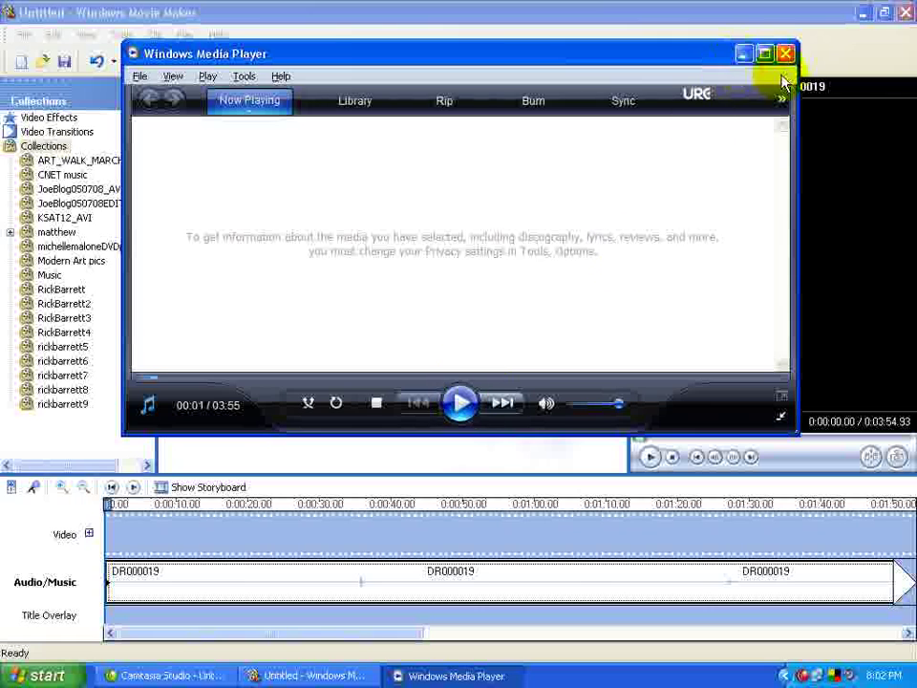
click(785, 53)
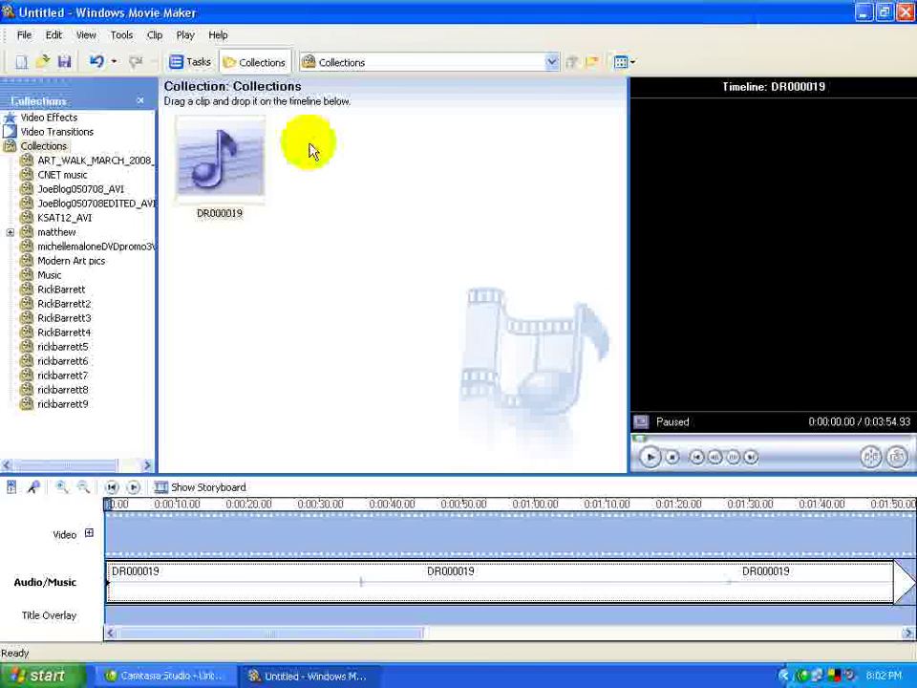
Cancel Save Project As, then close Movie Maker without saving project changes
click(24, 35)
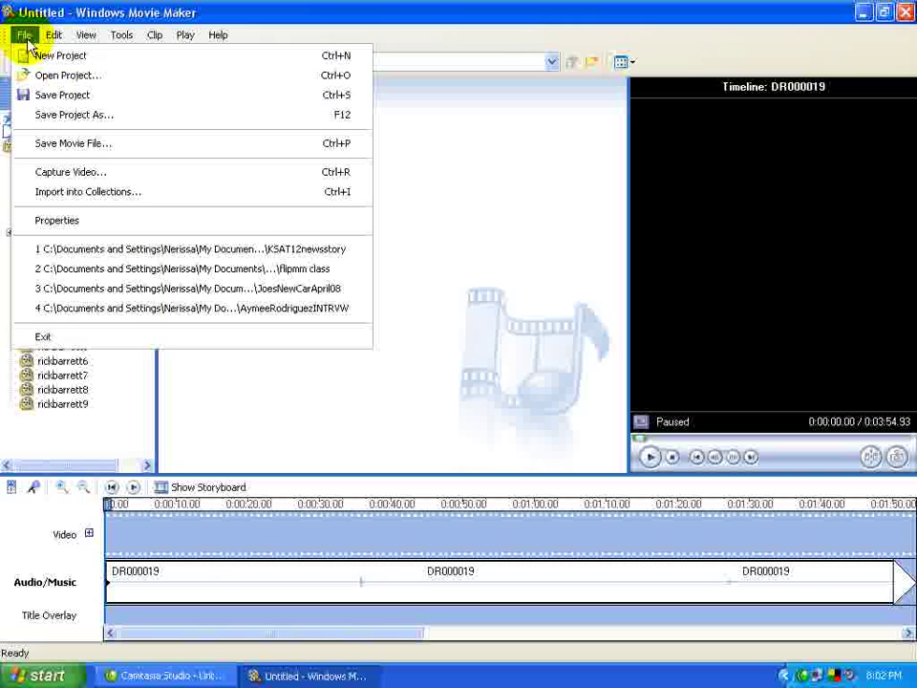
click(45, 115)
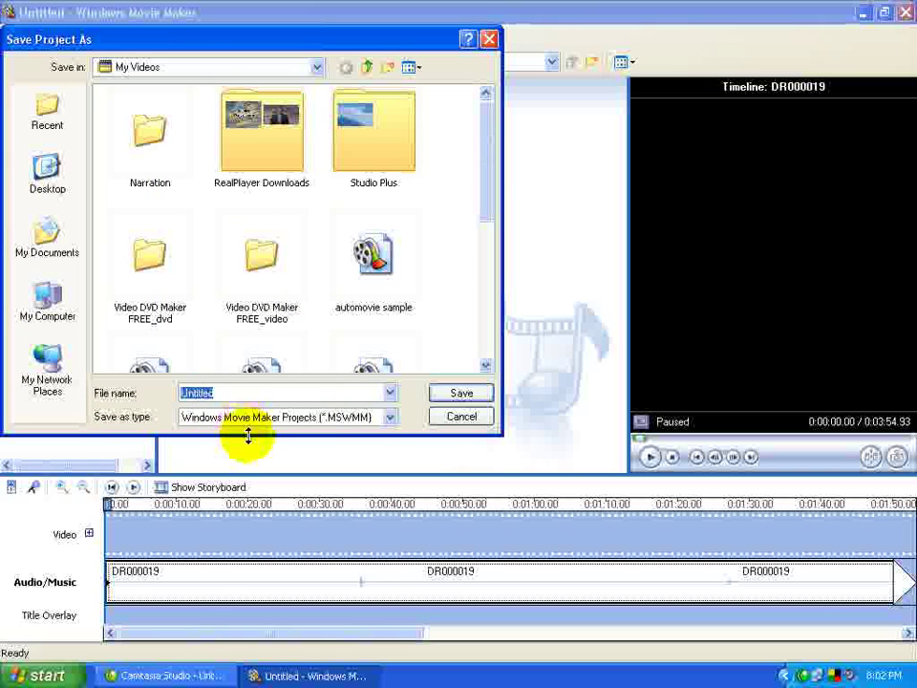
click(461, 420)
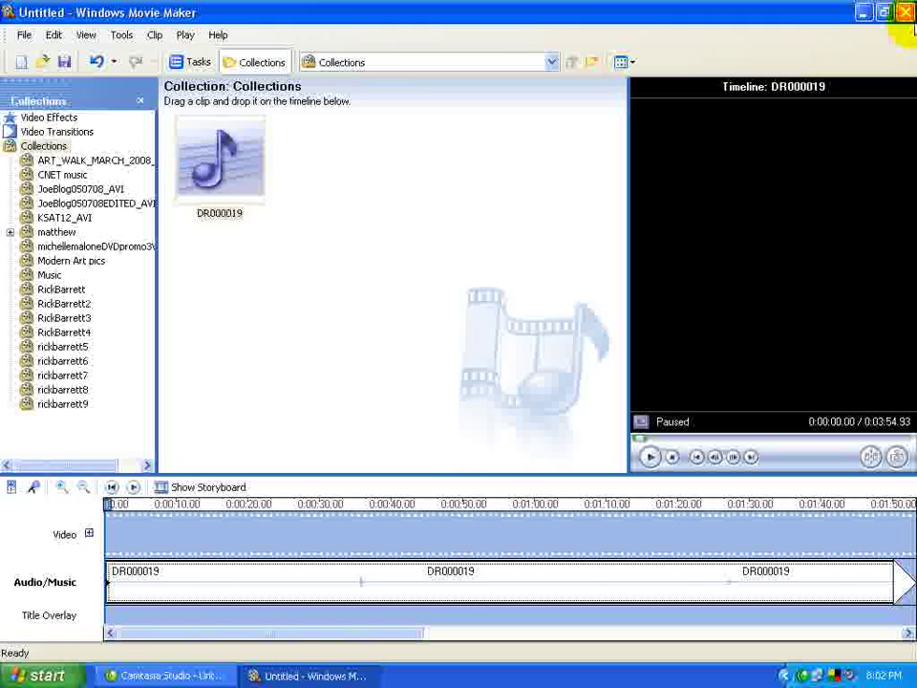
click(904, 13)
click(473, 393)
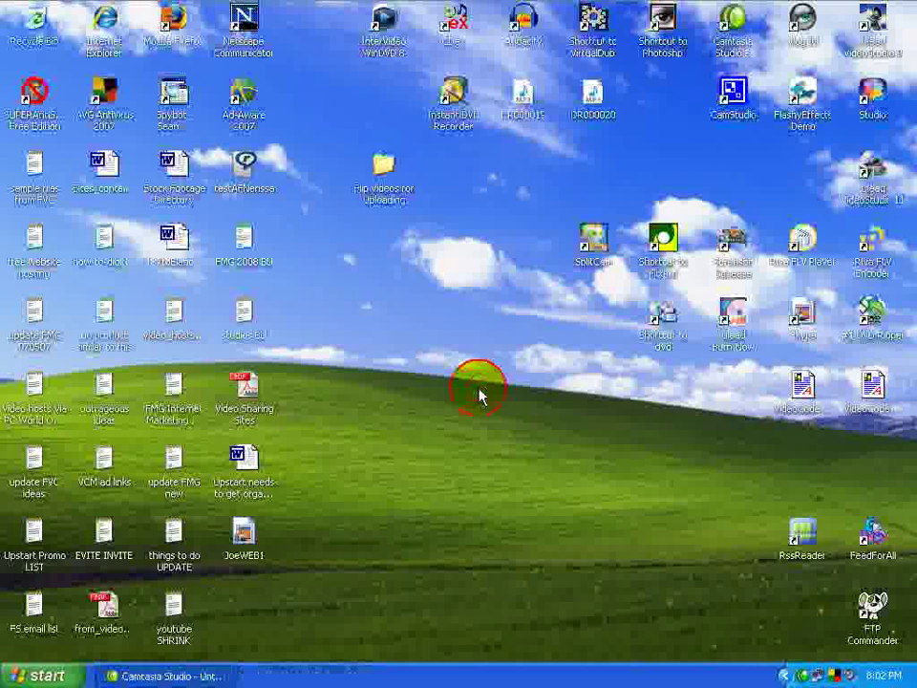